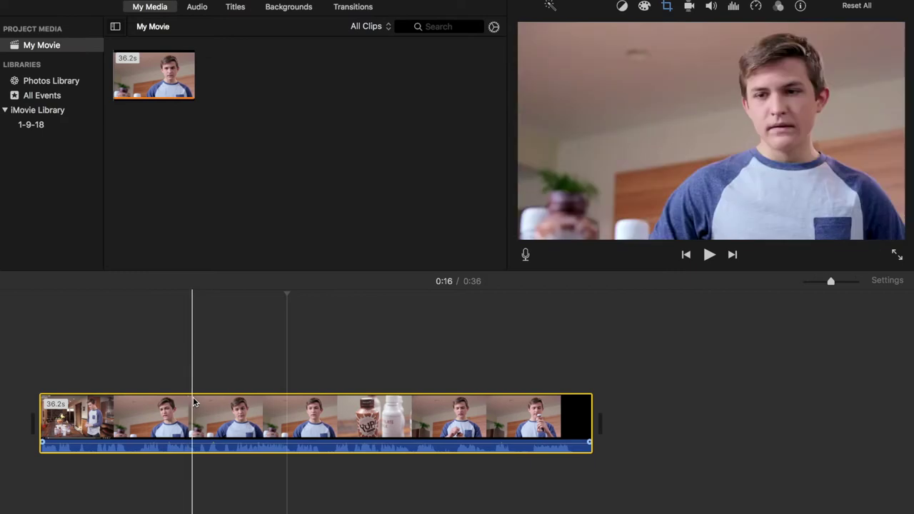
# Step: Split the clip at 0:10 and delete the opening 10.3-second piece
pyautogui.press('space')
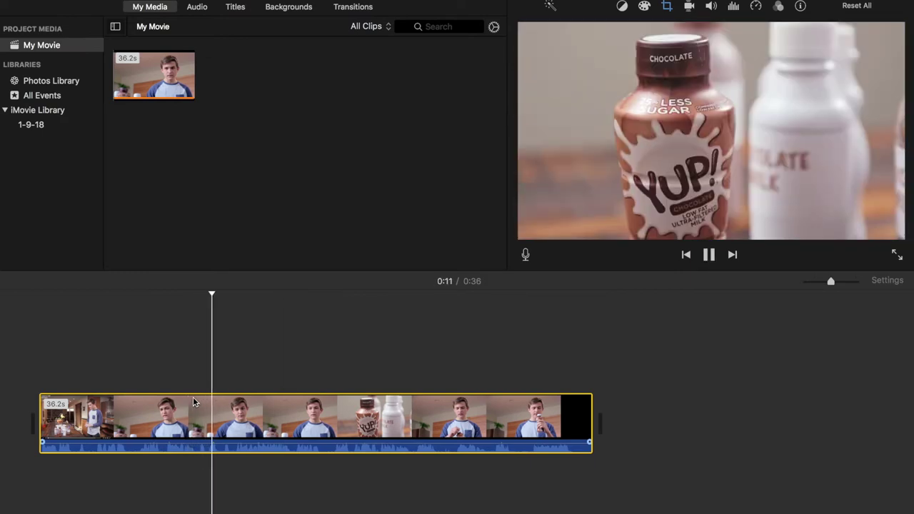
pyautogui.press('space')
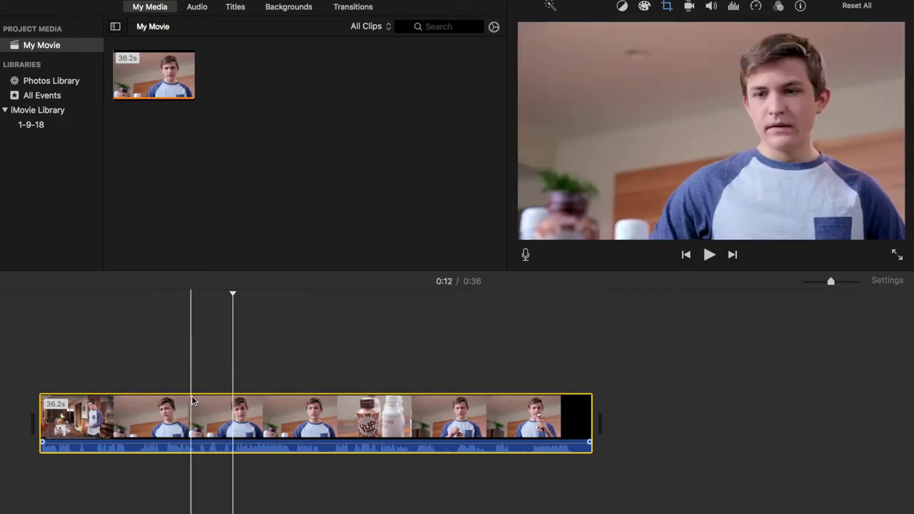
pyautogui.click(197, 387)
pyautogui.press('super+b')
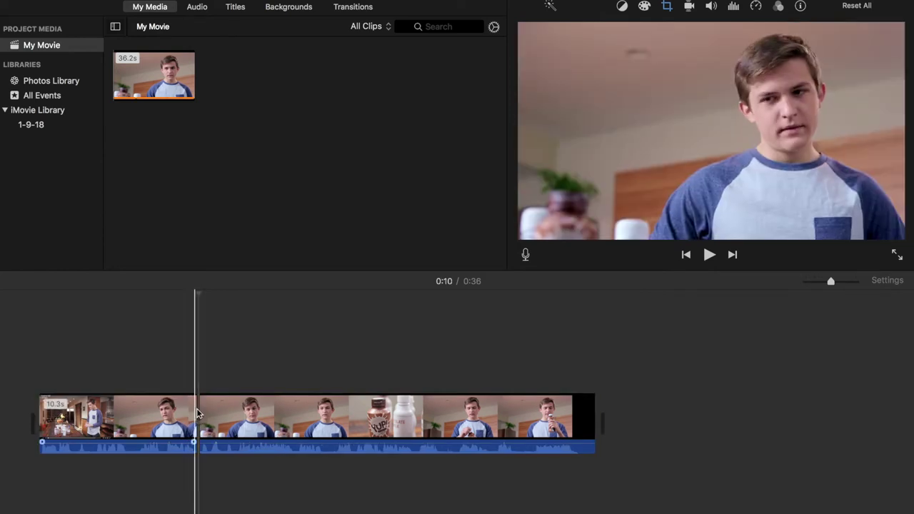
pyautogui.click(189, 417)
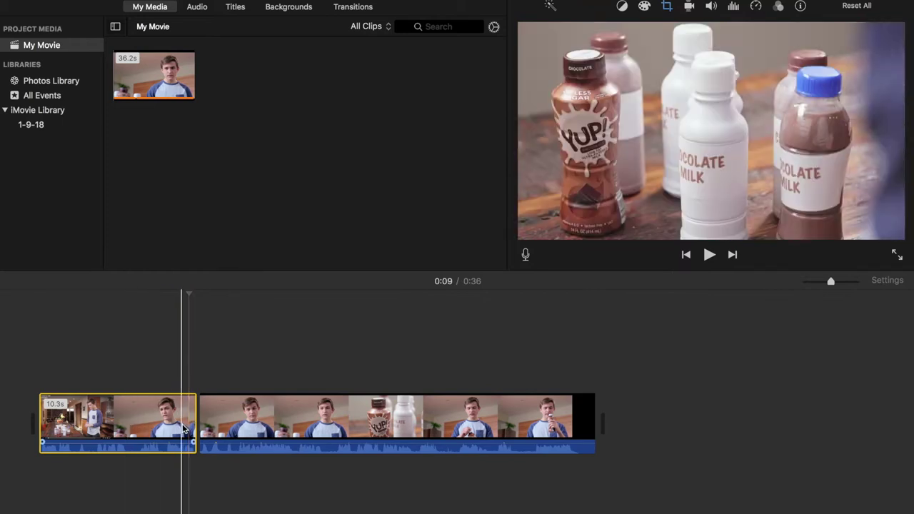
pyautogui.press('Delete')
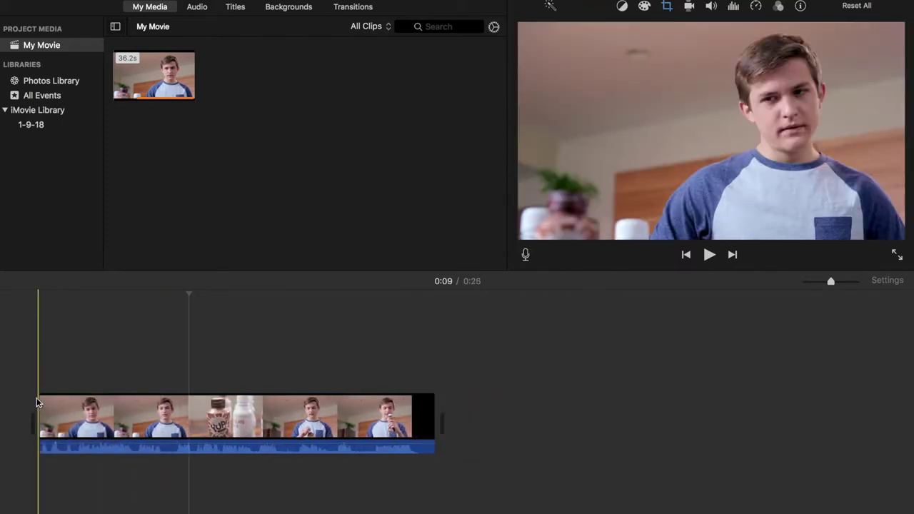
# Step: Split the remaining 25.9-second footage at the 0:06 mark
pyautogui.press('space')
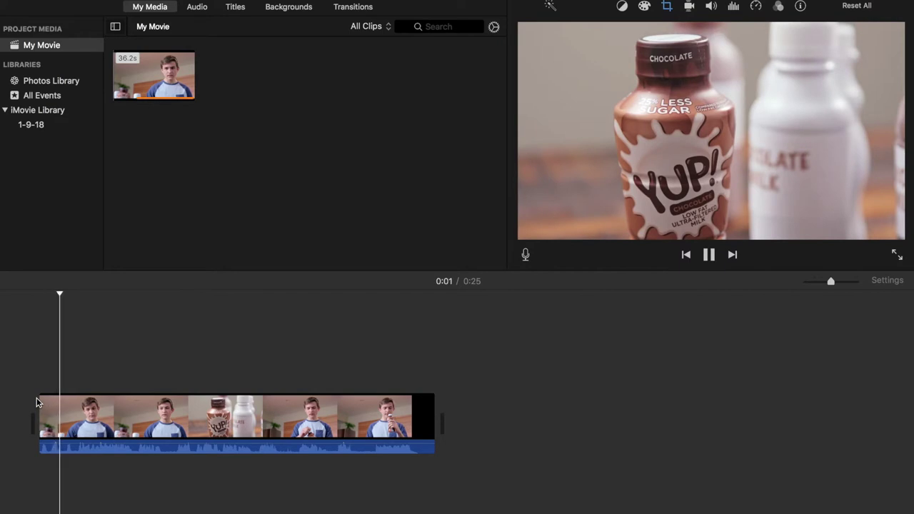
pyautogui.press('space')
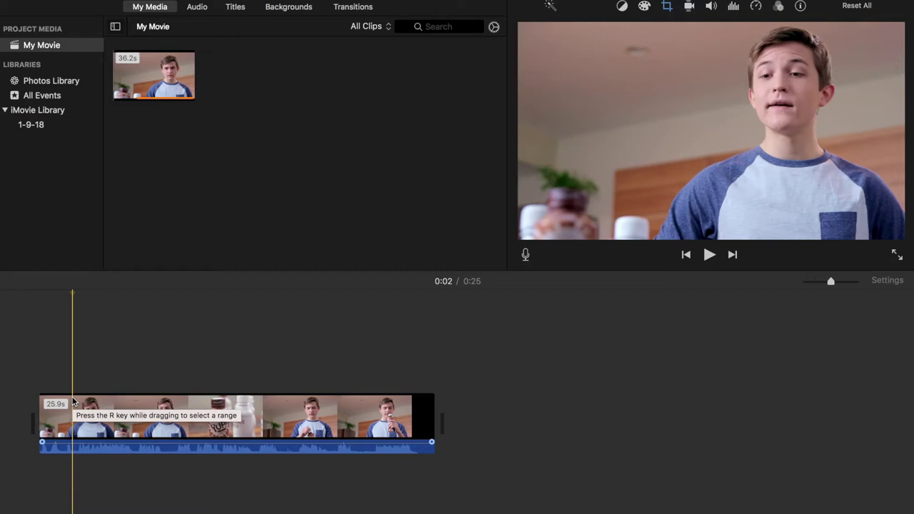
pyautogui.press('space')
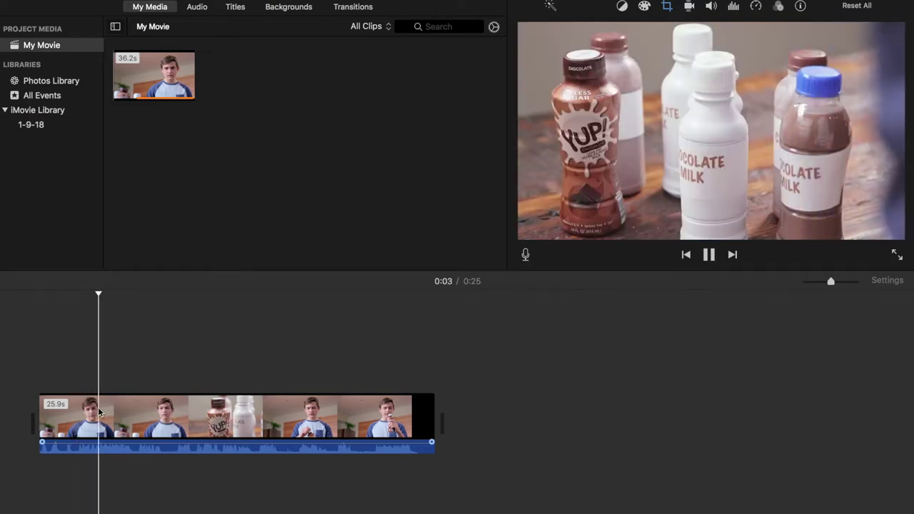
pyautogui.press('space')
pyautogui.press('space')
pyautogui.press('space')
pyautogui.click(133, 421)
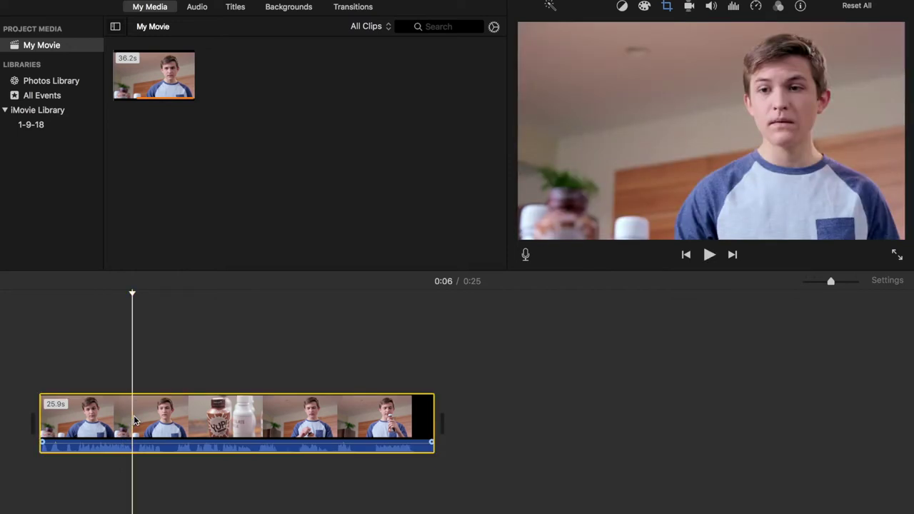
pyautogui.press('super+b')
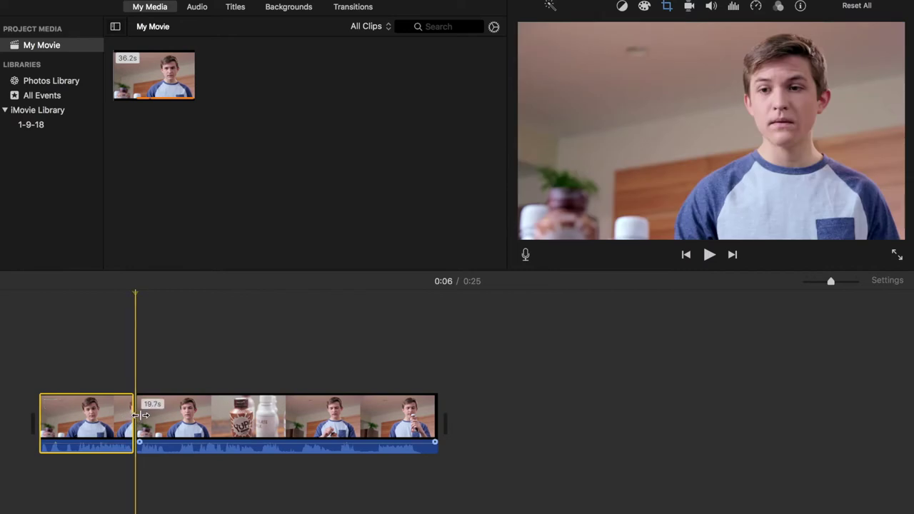
# Step: Split the 19.7-second clip and delete its 8-second first part, leaving 11.7 seconds
pyautogui.press('space')
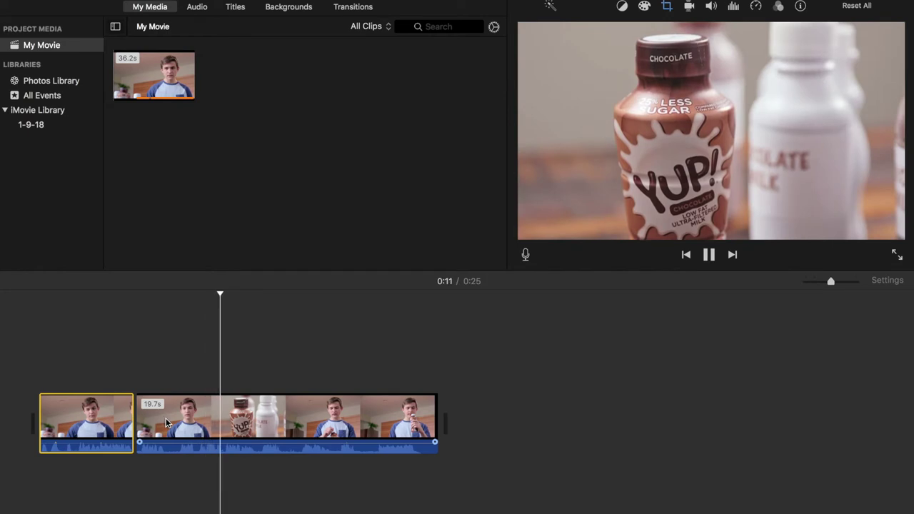
pyautogui.click(257, 416)
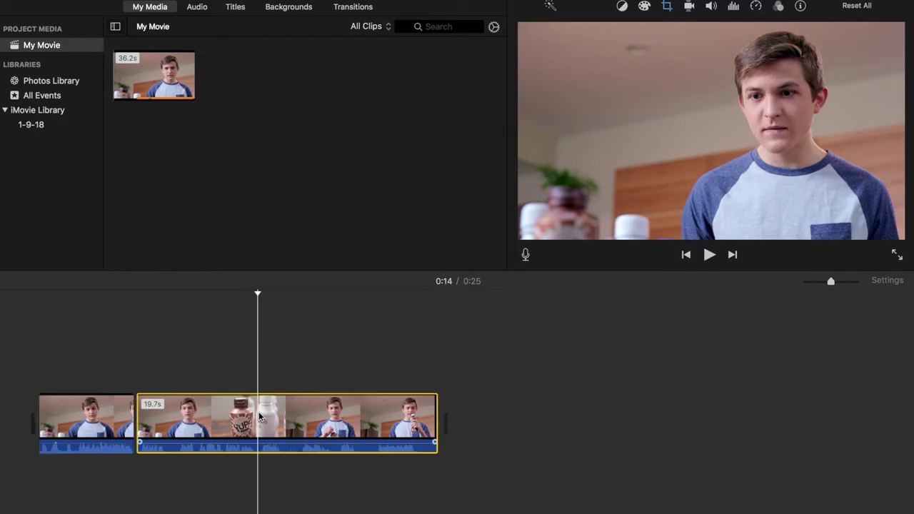
pyautogui.press('super+b')
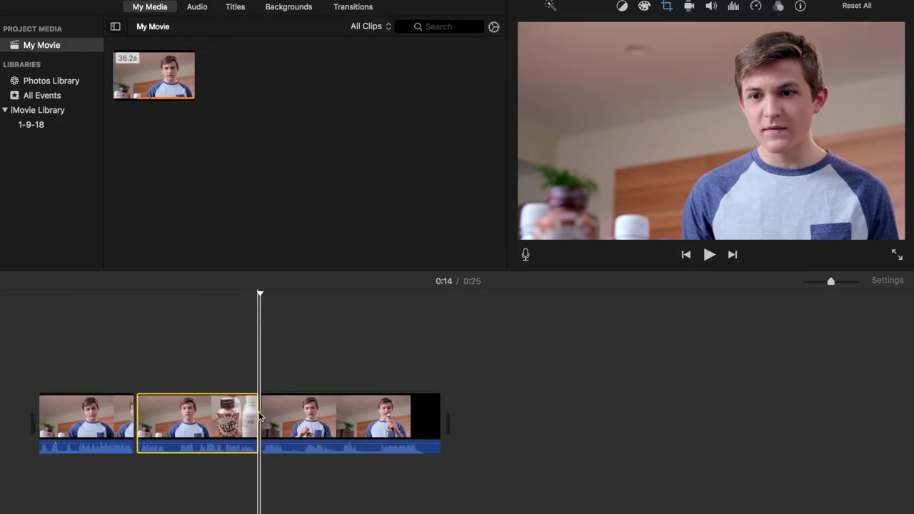
pyautogui.press('Delete')
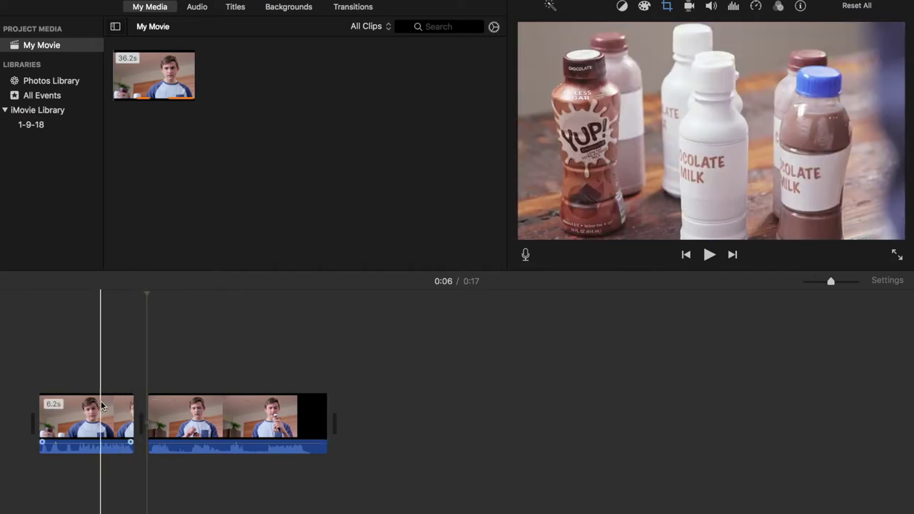
# Step: Split off and delete the 5.0-second YUP! logo tail of the 11.7-second clip
pyautogui.press('space')
pyautogui.press('space')
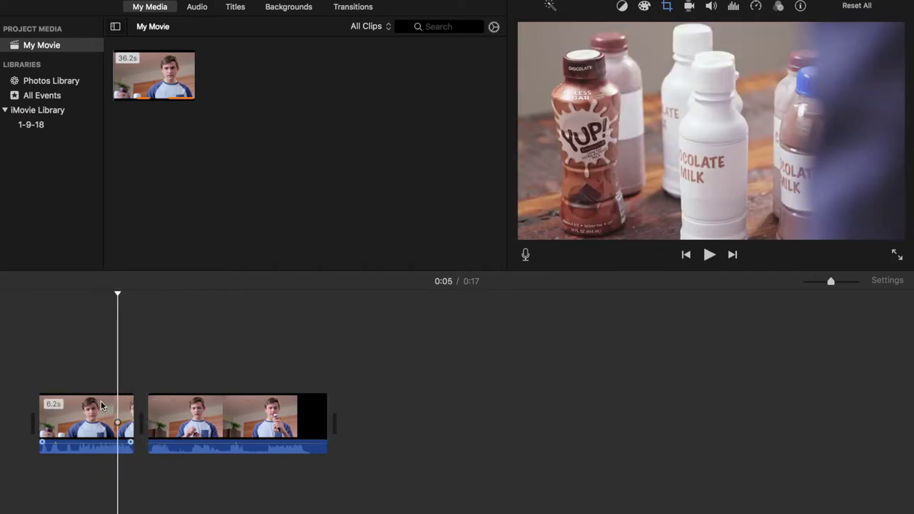
pyautogui.press('space')
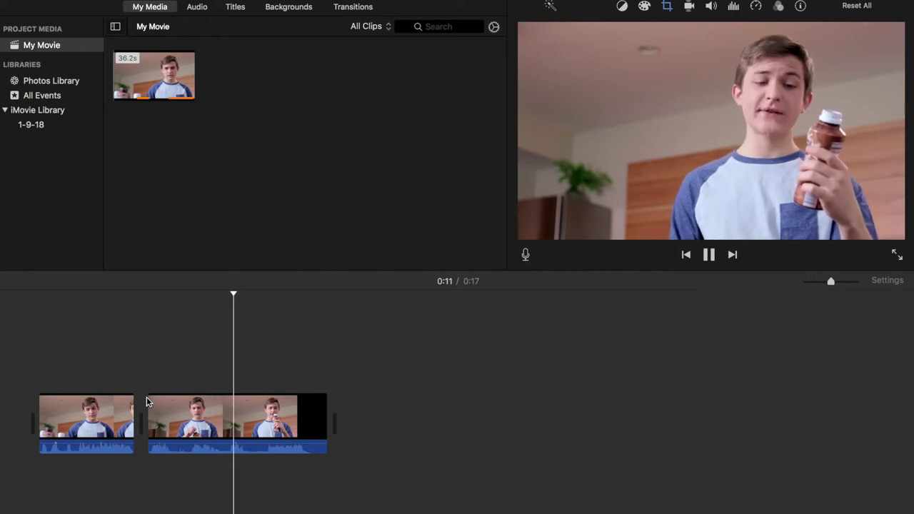
pyautogui.press('space')
pyautogui.click(242, 410)
pyautogui.press('space')
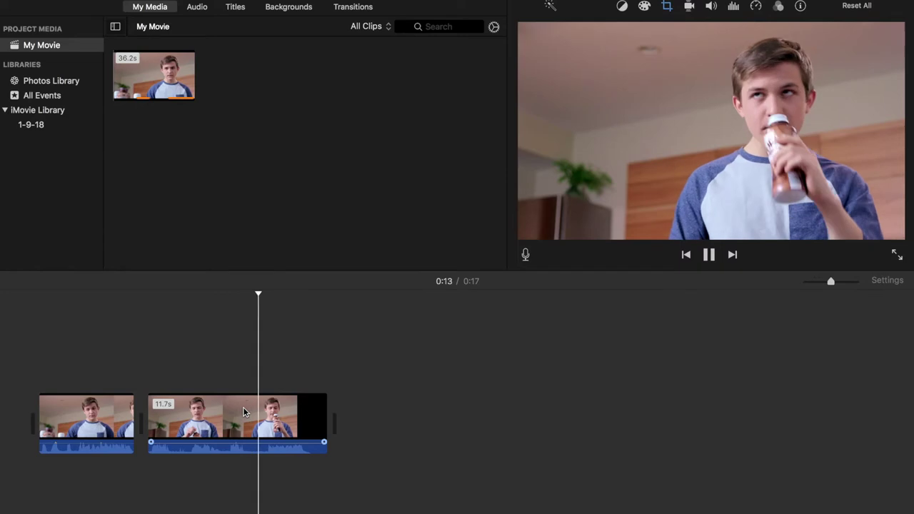
pyautogui.press('space')
pyautogui.press('space')
pyautogui.press('space')
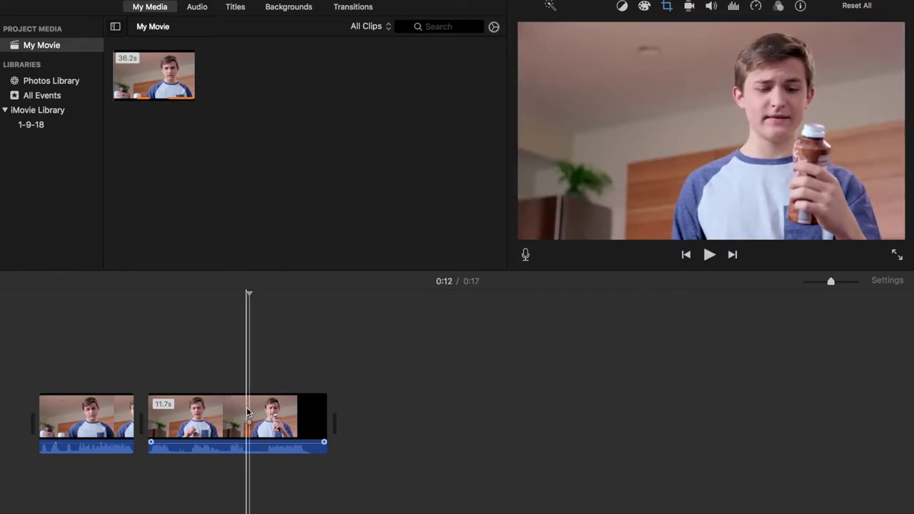
pyautogui.press('super+b')
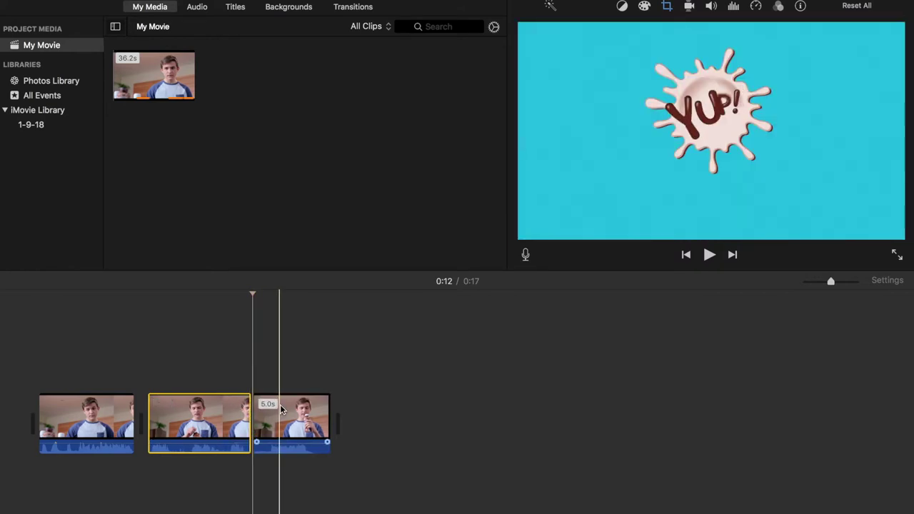
pyautogui.press('Delete')
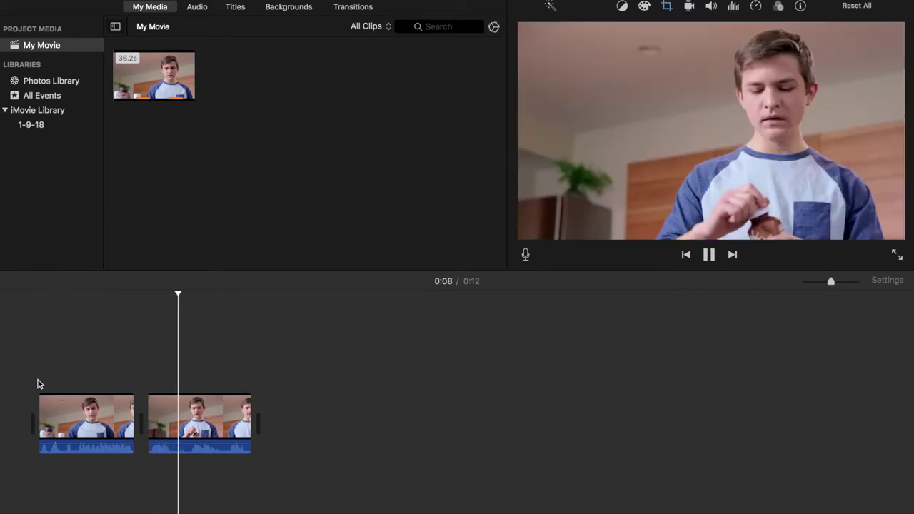
pyautogui.press('space')
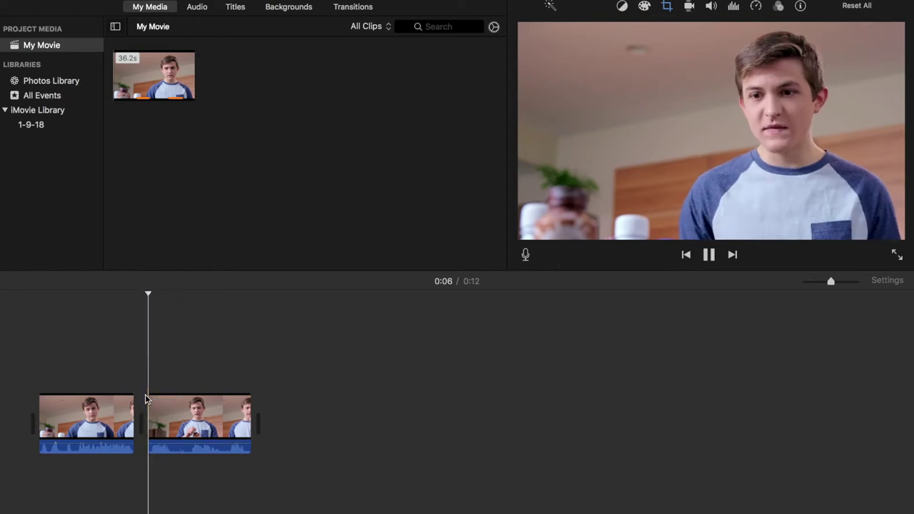
pyautogui.press('space')
pyautogui.moveTo(147, 414); pyautogui.dragTo(140, 415)
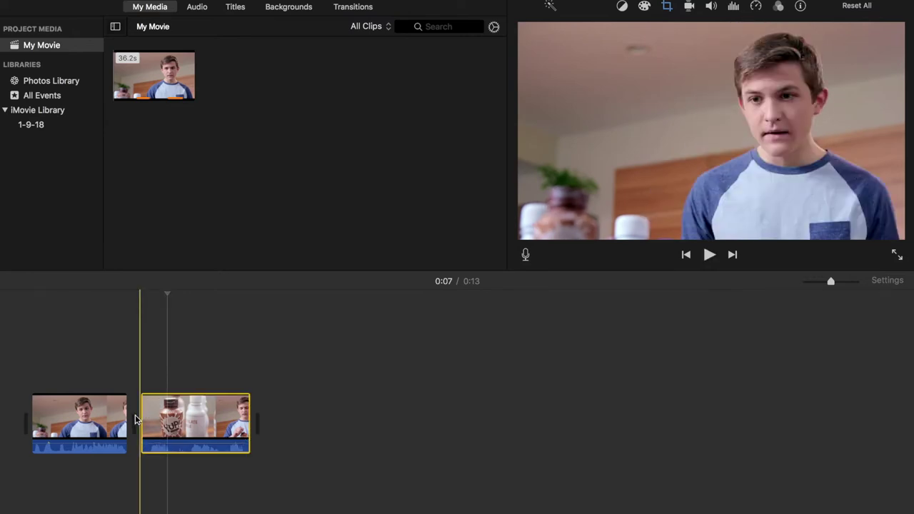
pyautogui.moveTo(185, 421); pyautogui.dragTo(152, 349)
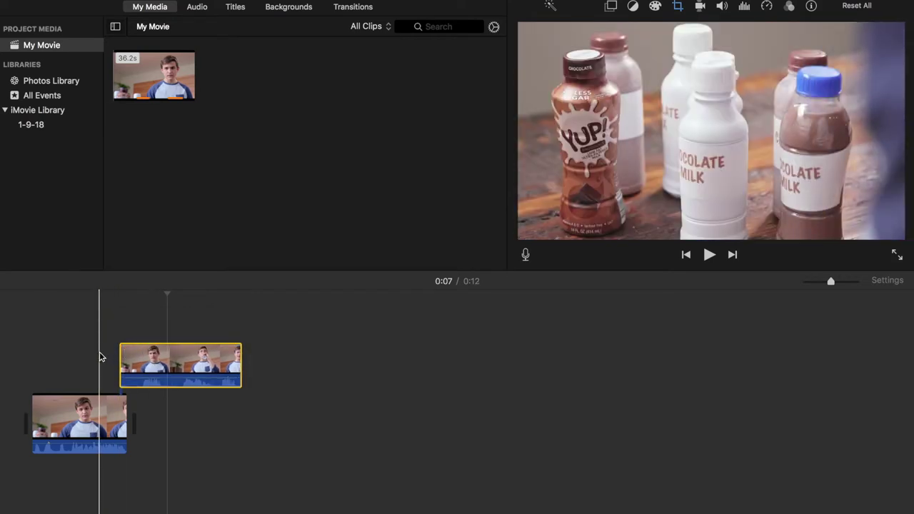
pyautogui.press('space')
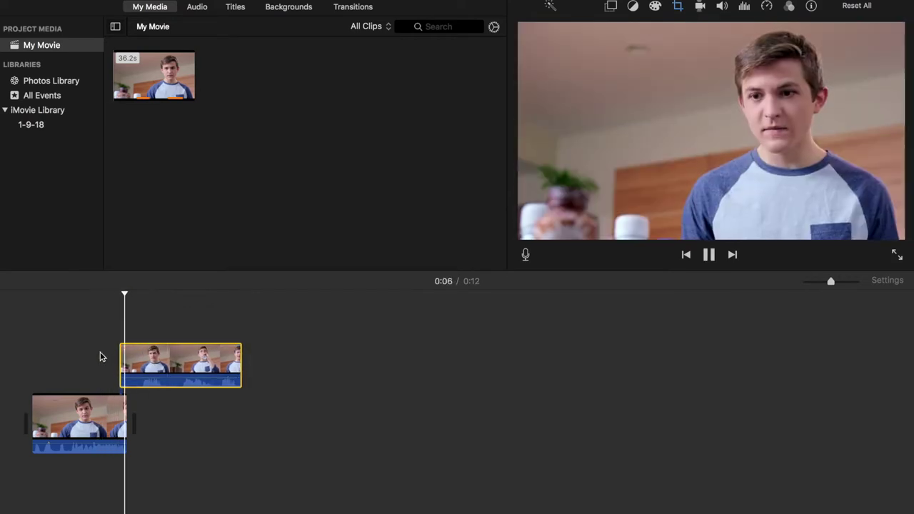
pyautogui.press('space')
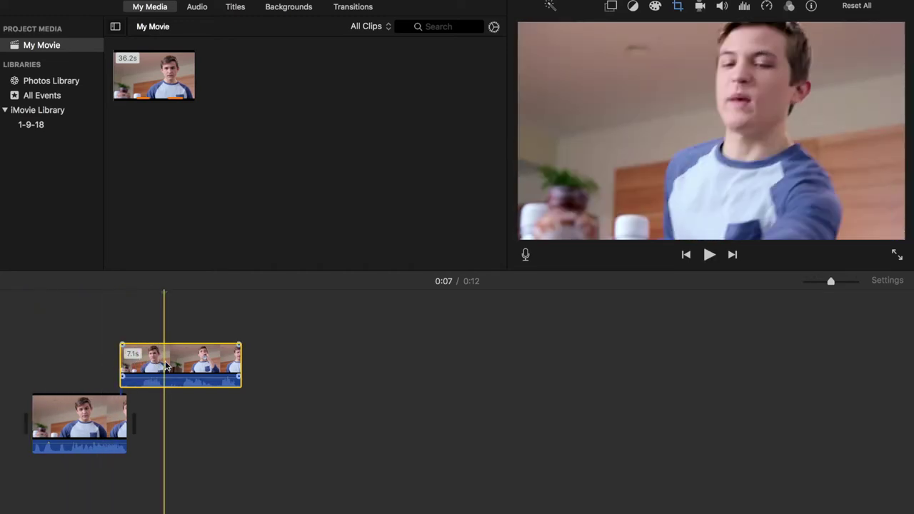
pyautogui.click(242, 367)
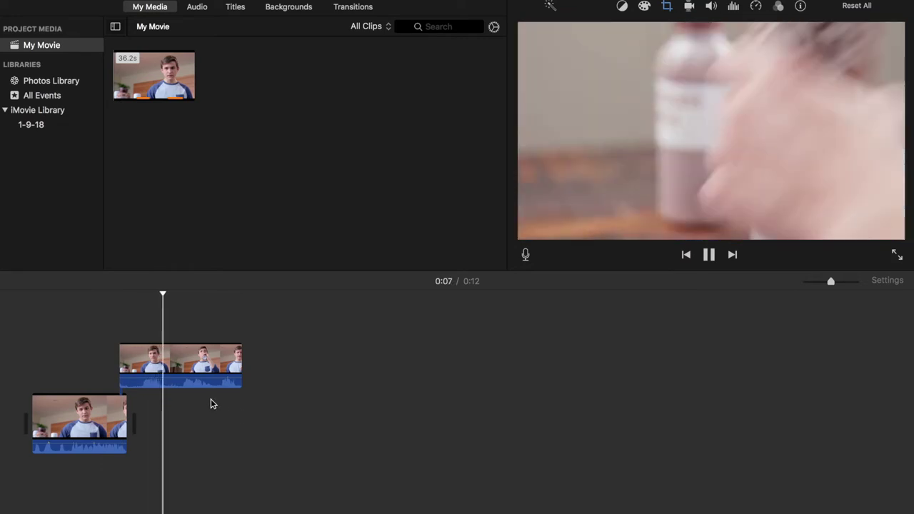
pyautogui.click(134, 379)
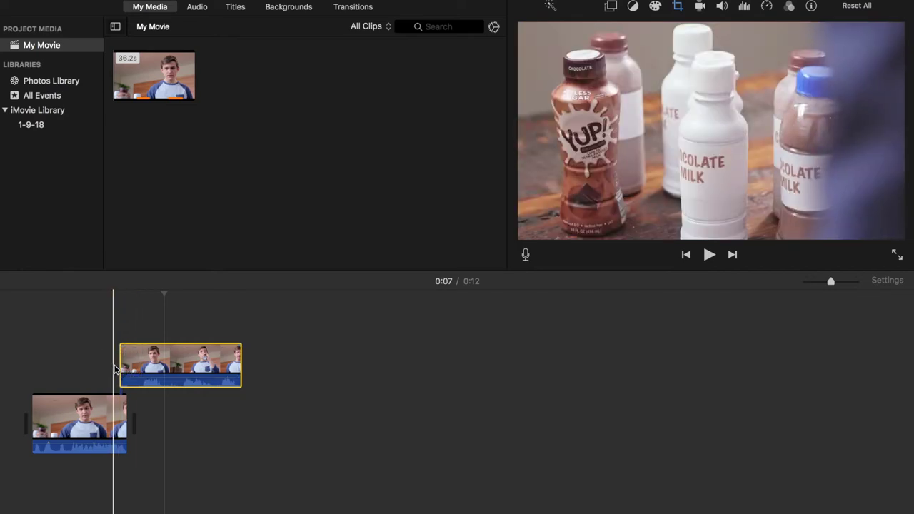
pyautogui.press('space')
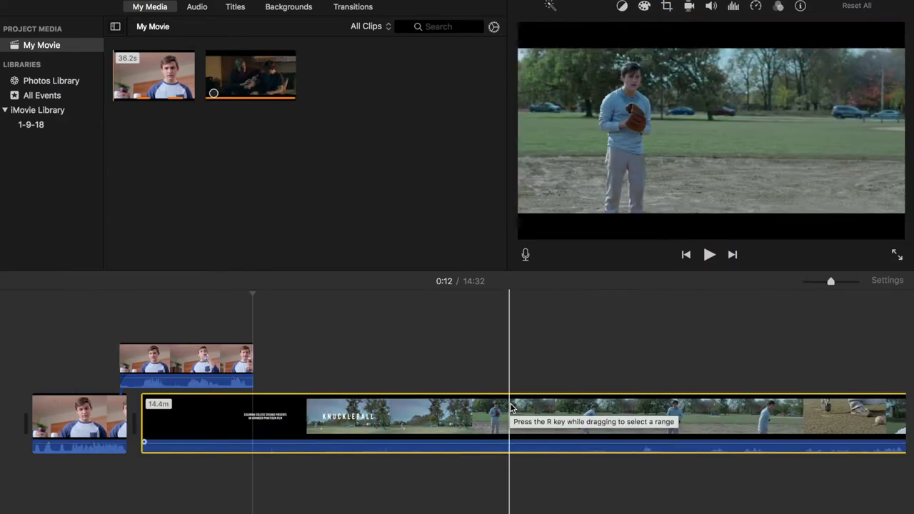
# Step: Trim the film clip's start and split it where the cutaway ends at 0:12
pyautogui.moveTo(318, 438); pyautogui.dragTo(669, 437)
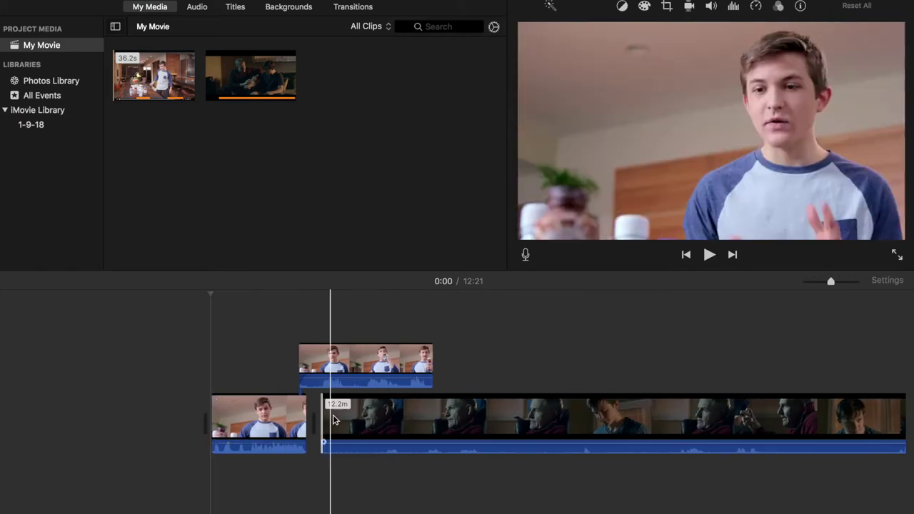
pyautogui.click(320, 371)
pyautogui.press('space')
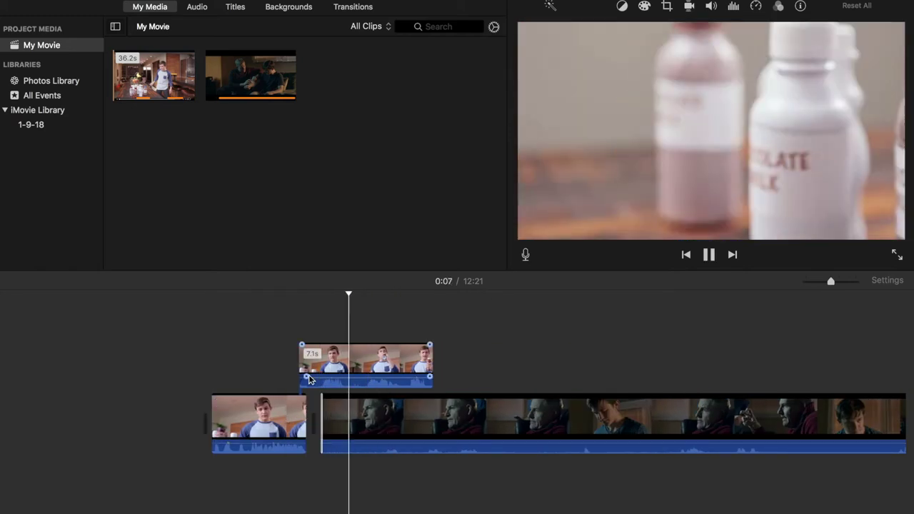
pyautogui.press('space')
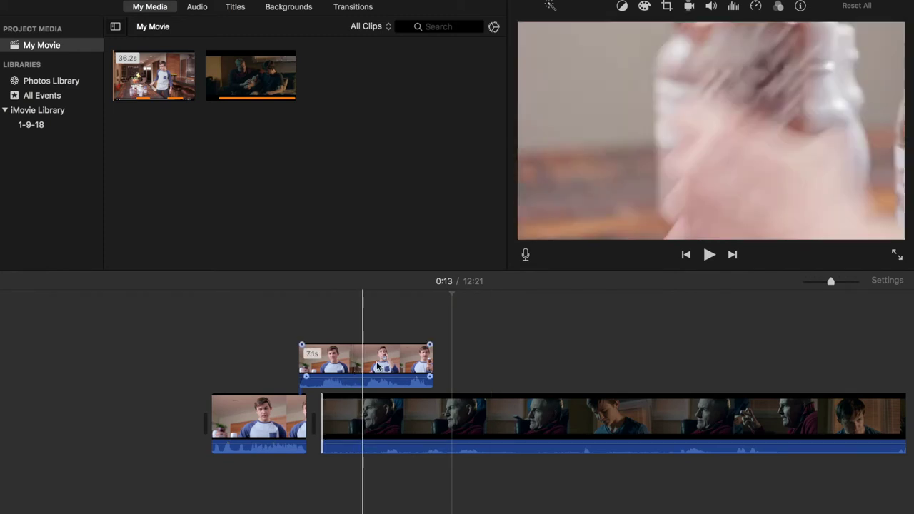
pyautogui.click(433, 427)
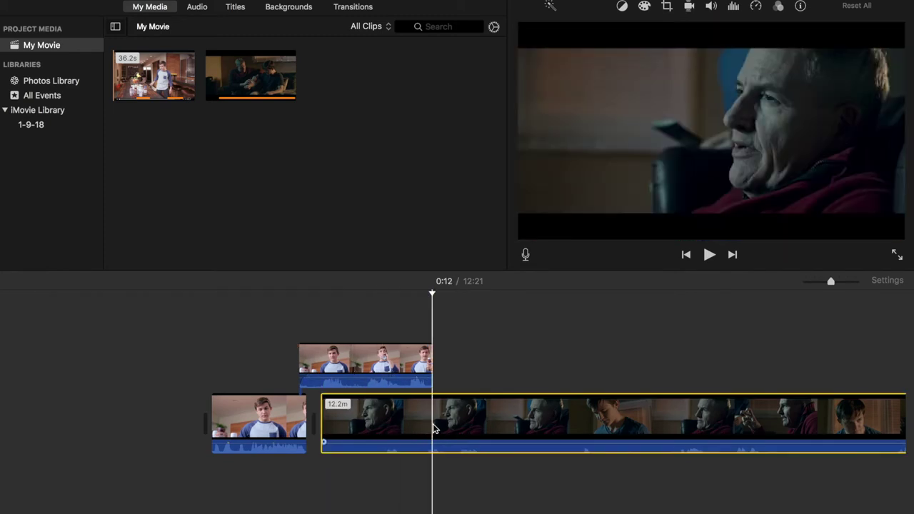
pyautogui.press('super+b')
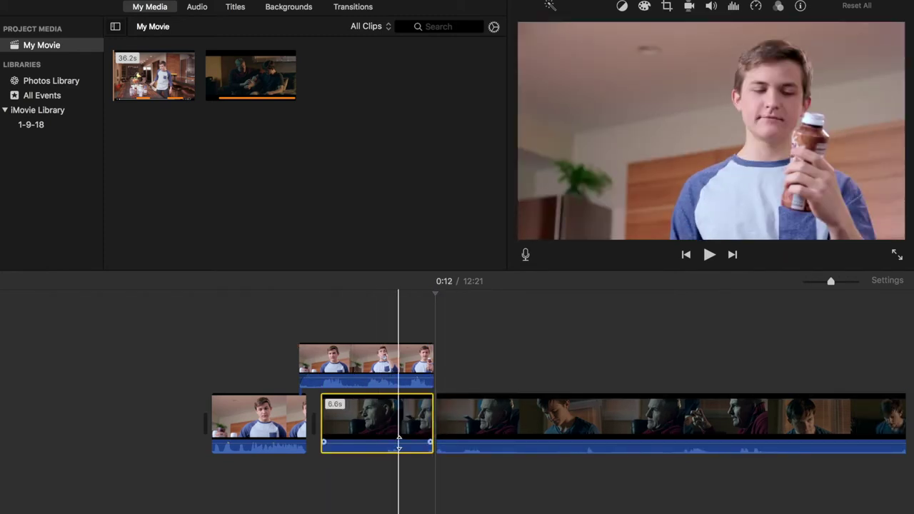
# Step: Split the film clip at 0:49 and delete the 36.3-second section, making the movie 11:44
pyautogui.hscroll(5, 456, 446)
pyautogui.hscroll(3, 461, 450)
pyautogui.press('space')
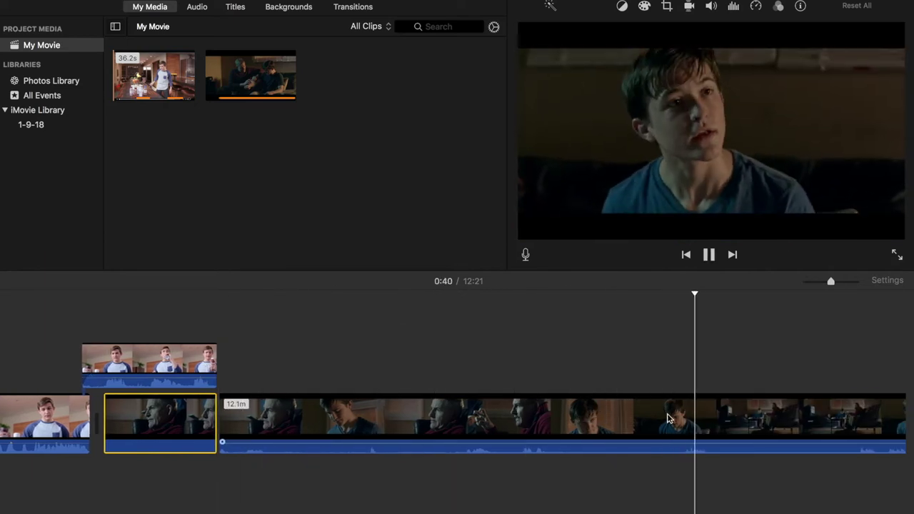
pyautogui.hscroll(6, 668, 419)
pyautogui.press('space')
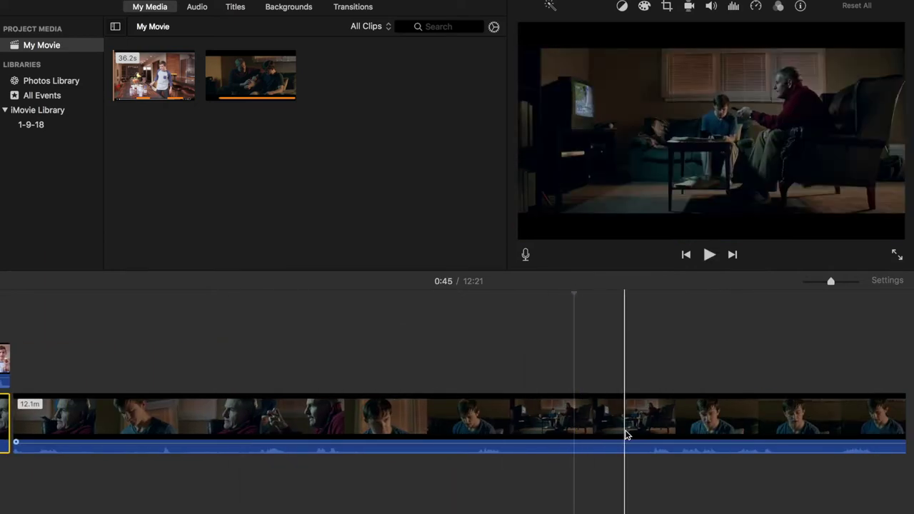
pyautogui.press('space')
pyautogui.press('space')
pyautogui.press('Up')
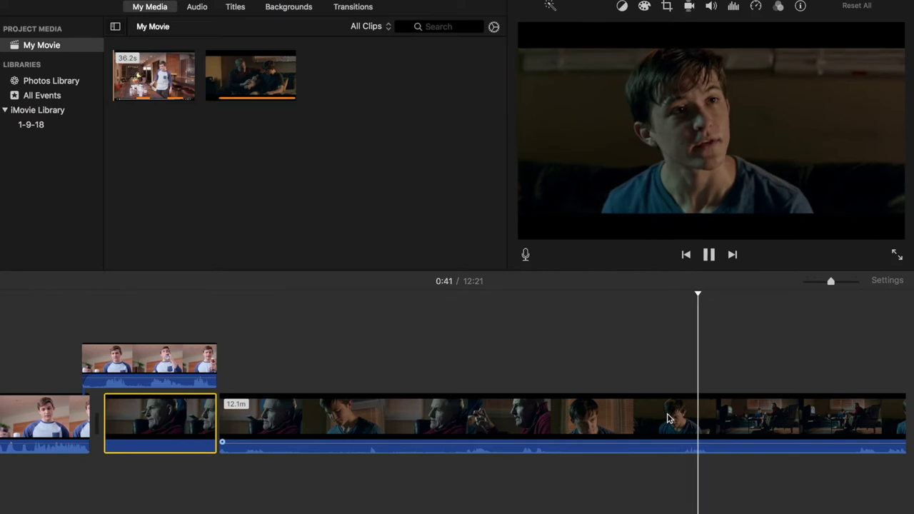
pyautogui.hscroll(4, 671, 419)
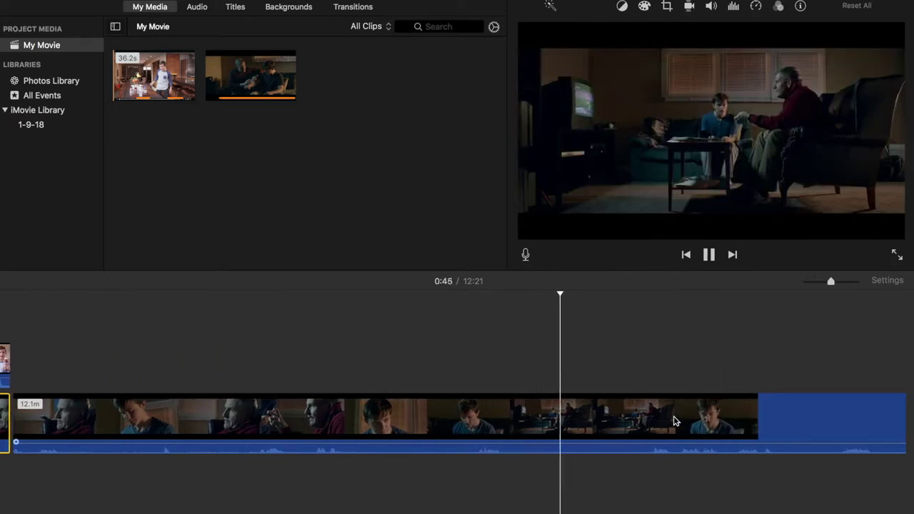
pyautogui.press('space')
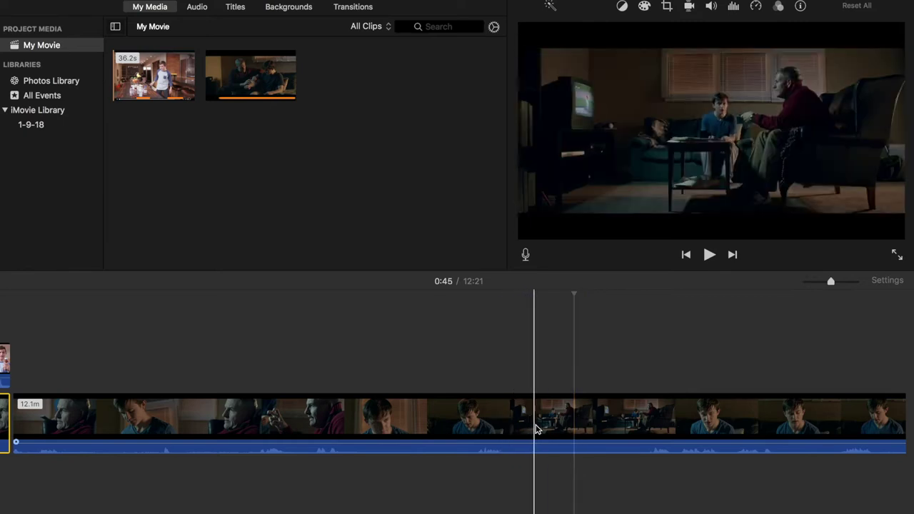
pyautogui.click(628, 431)
pyautogui.press('super+b')
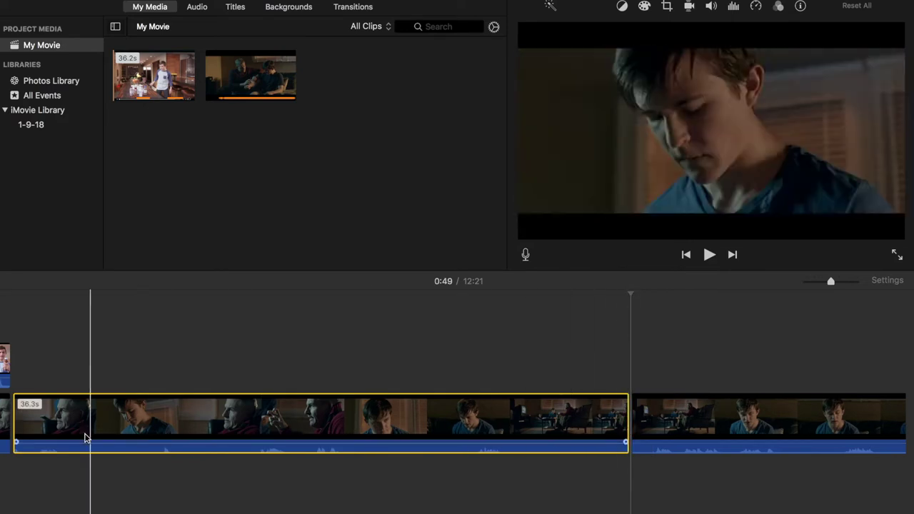
pyautogui.press('Delete')
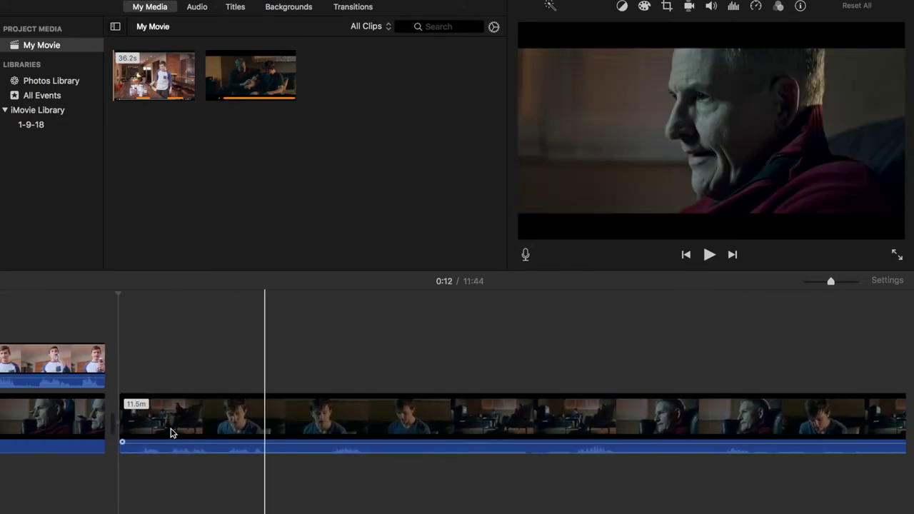
# Step: Split the 17.2-second film clip and delete its 1.2-second opening piece
pyautogui.hscroll(-5, 172, 432)
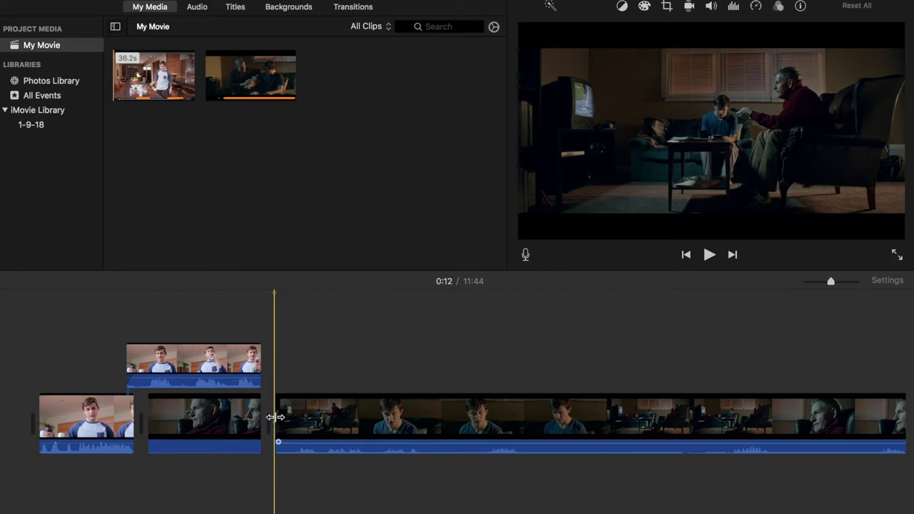
pyautogui.press('space')
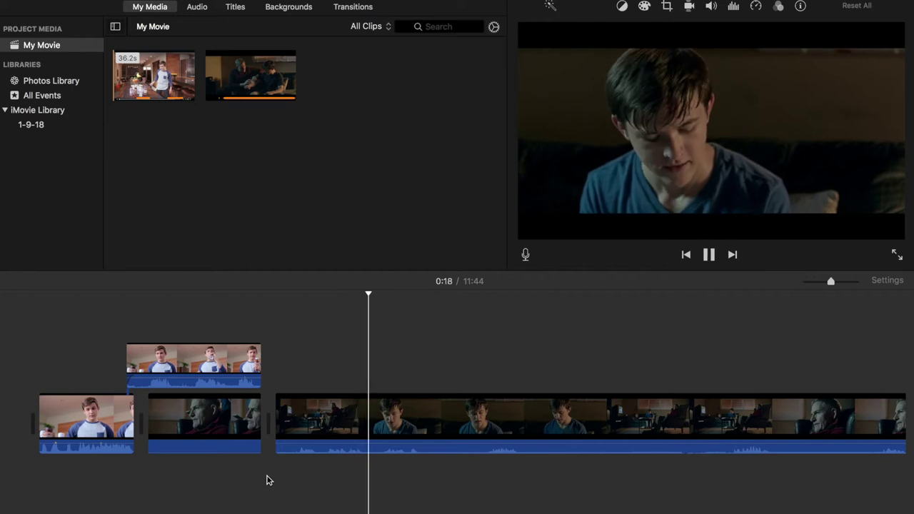
pyautogui.press('XF86AudioRaiseVolume')
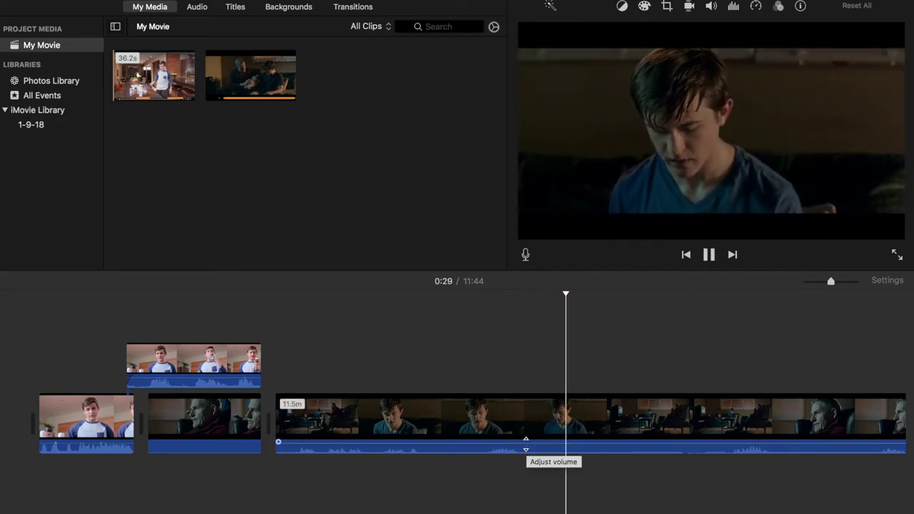
pyautogui.press('space')
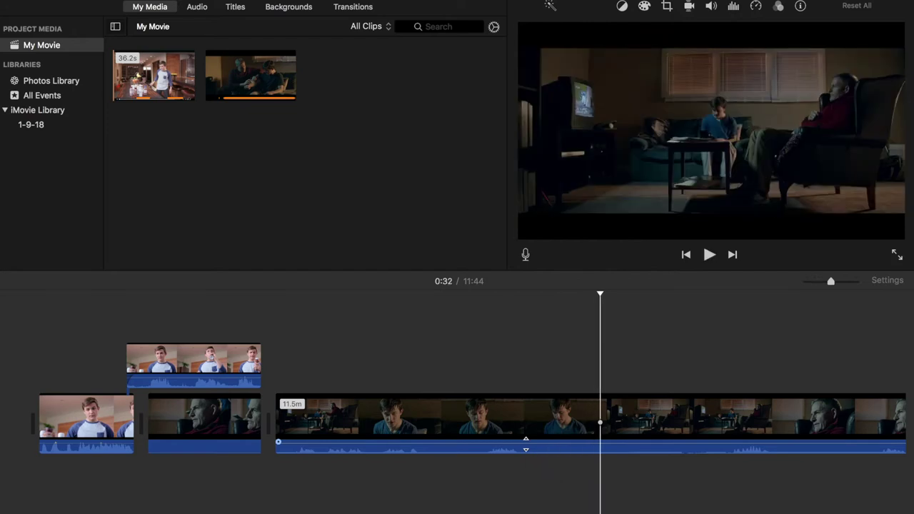
pyautogui.press('space')
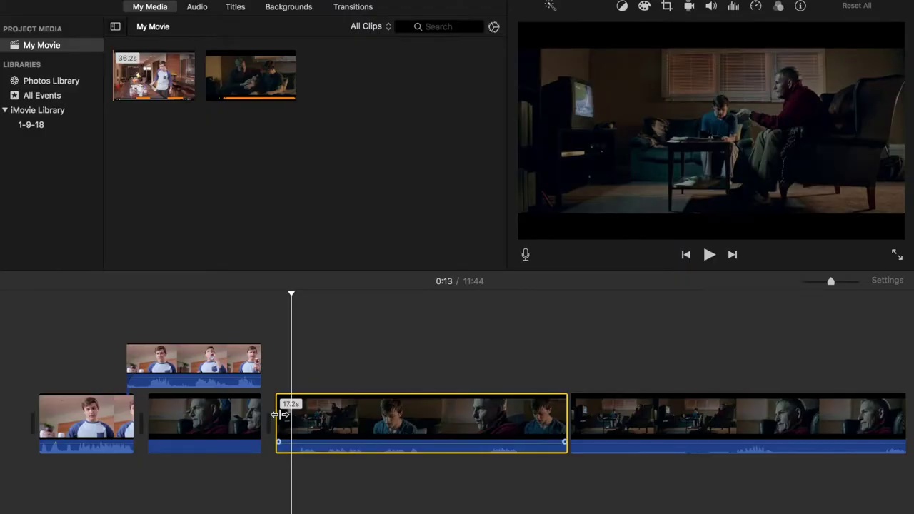
pyautogui.click(294, 419)
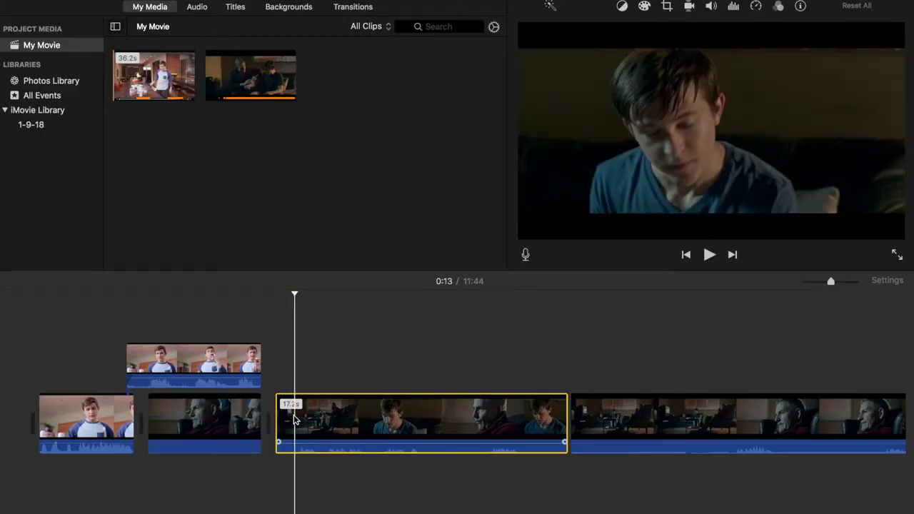
pyautogui.press('super+b')
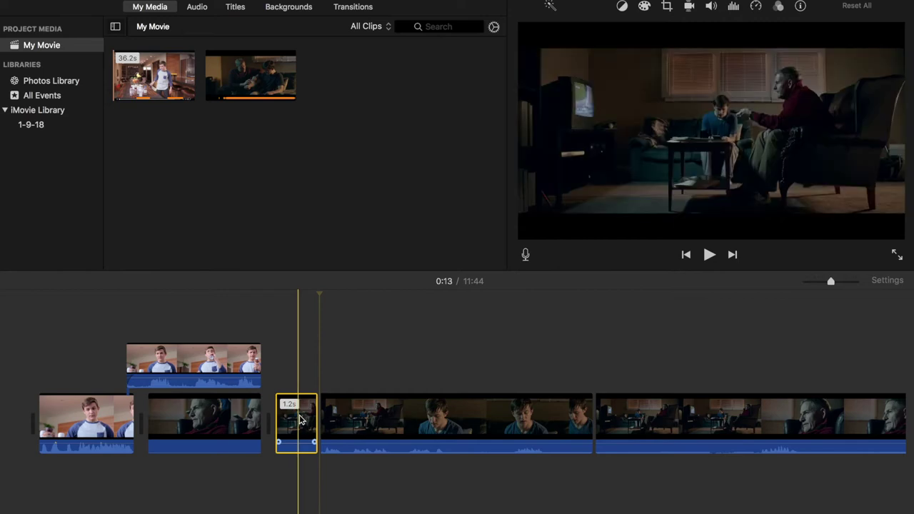
pyautogui.press('Delete')
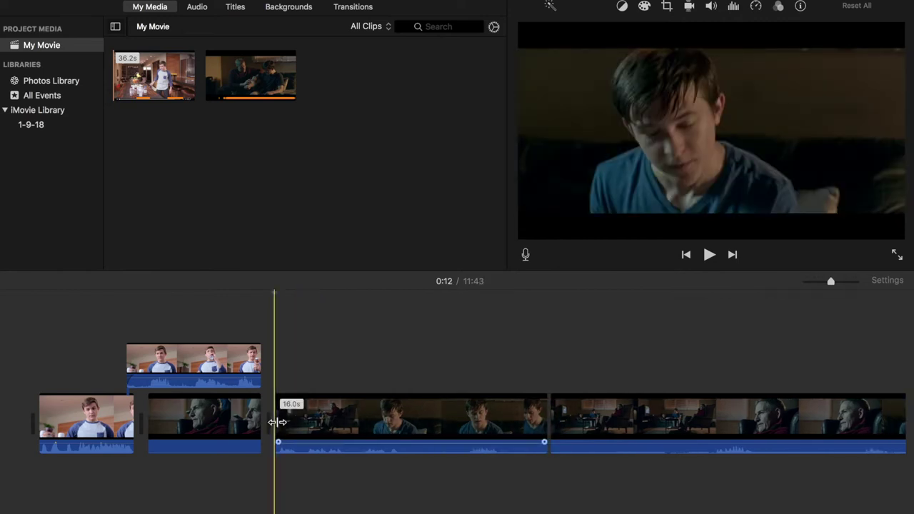
# Step: Delete the long final film clip, leaving a 0:28 movie
pyautogui.press('space')
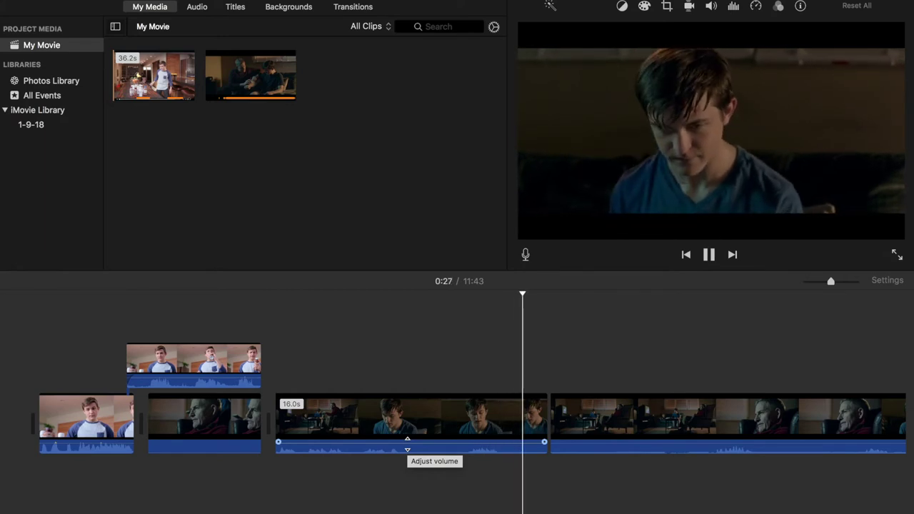
pyautogui.press('space')
pyautogui.click(602, 426)
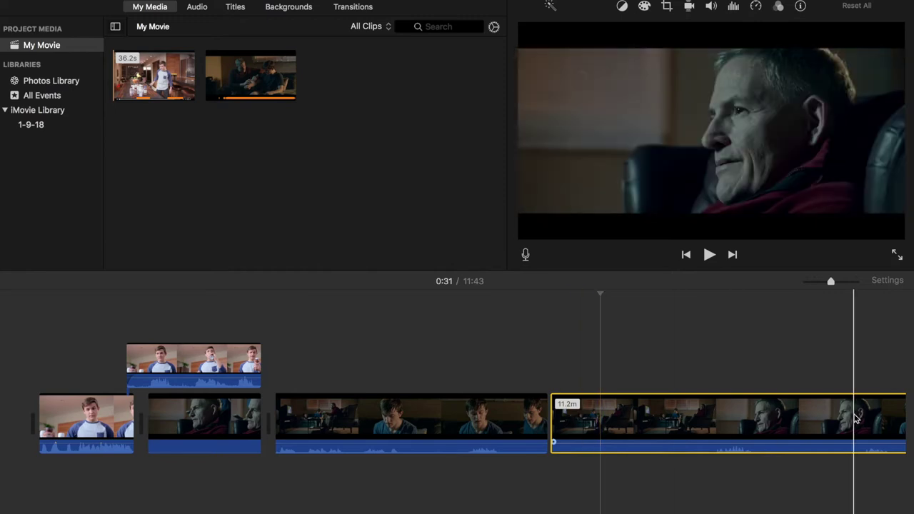
pyautogui.press('Delete')
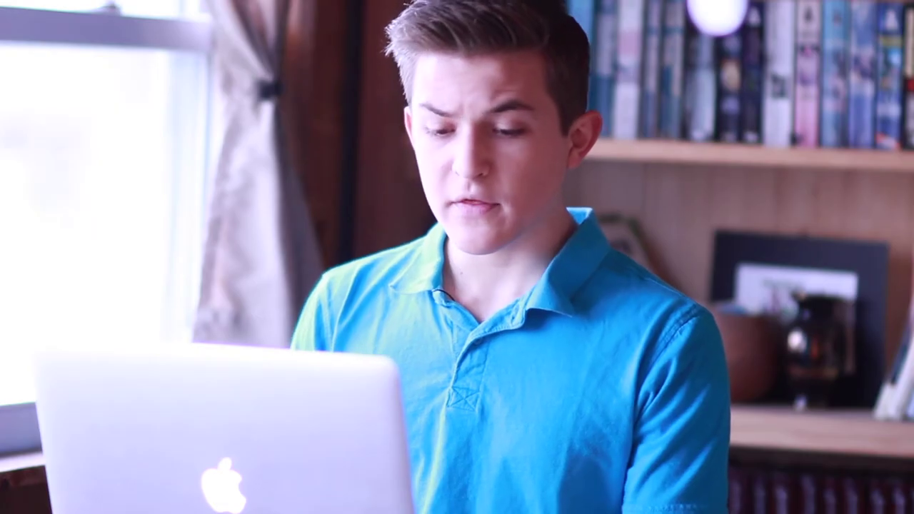